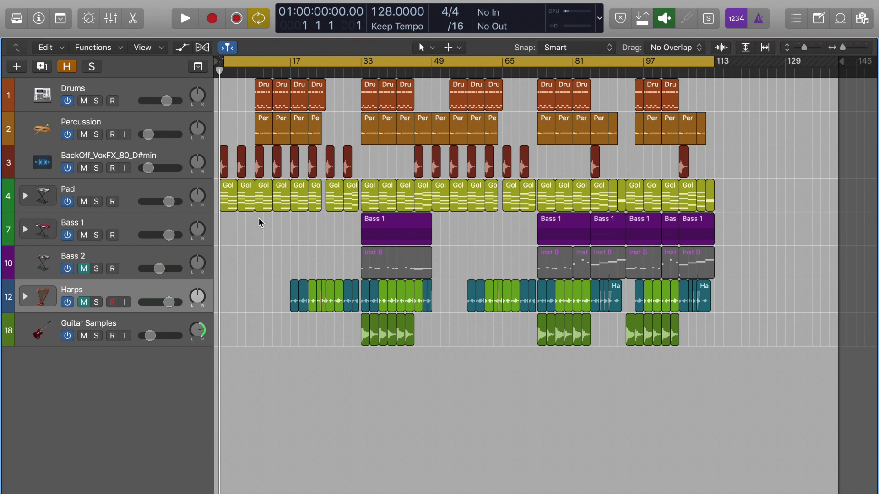
Reveal the hidden Harp MIDI track, bypass its Harpeggiator script, and open the Harp region's shortcut menu.
{"action": "key", "text": "h"}
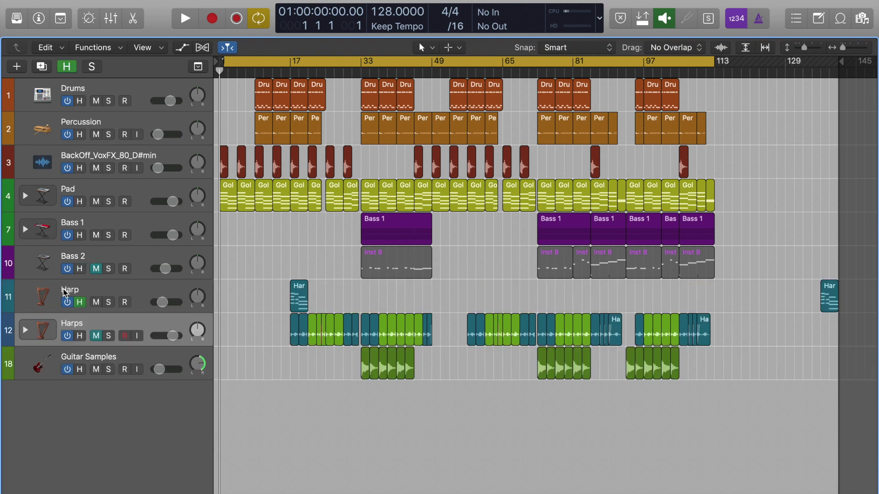
{"action": "left_click", "coordinate": [48, 296]}
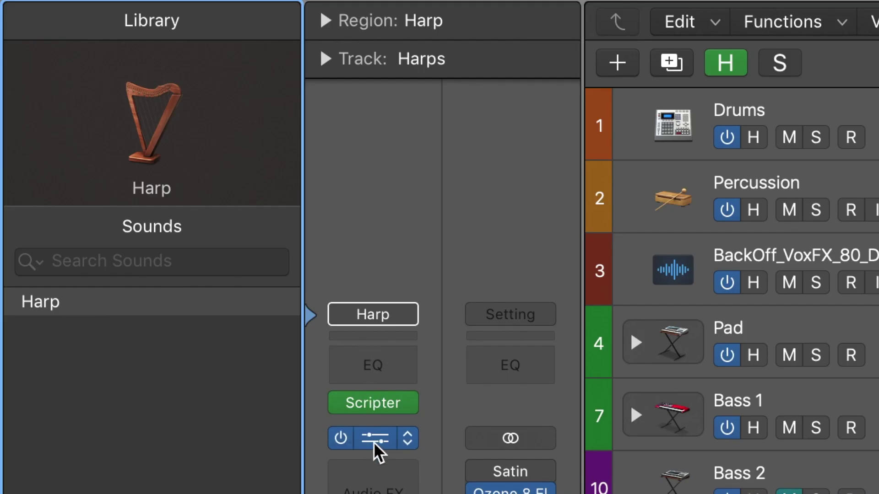
{"action": "left_click", "coordinate": [374, 440]}
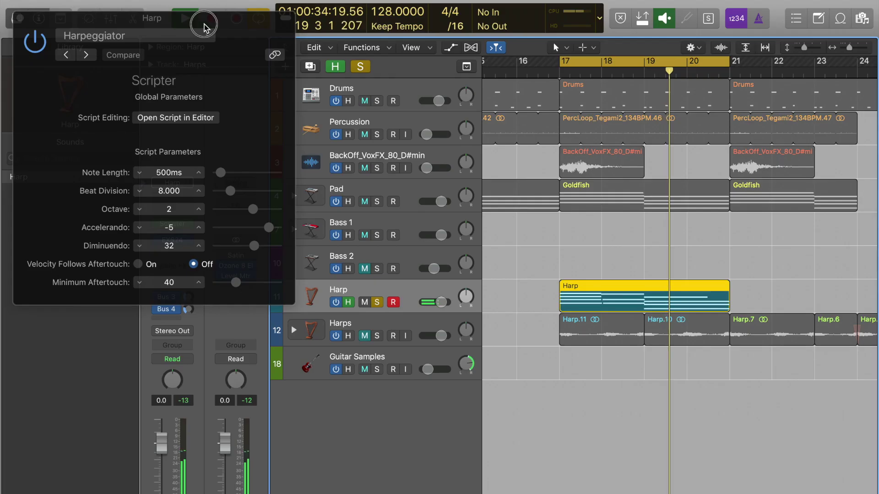
{"action": "left_click_drag", "start_coordinate": [205, 28], "coordinate": [516, 22]}
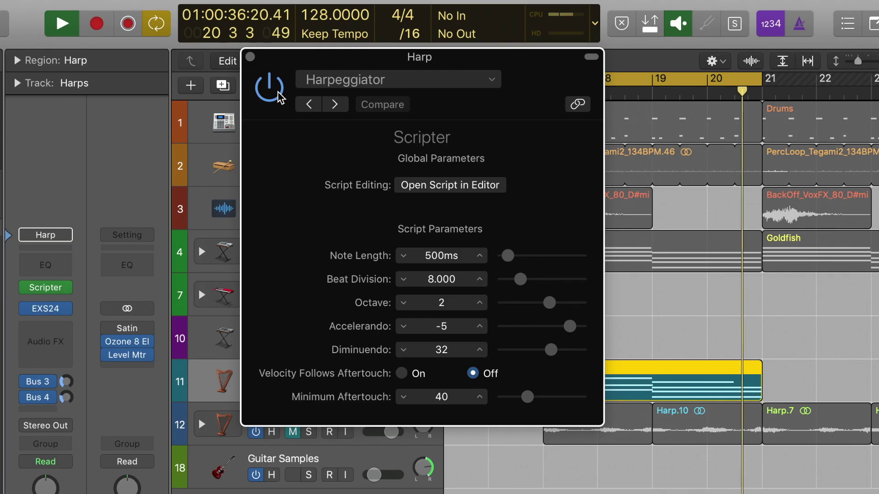
{"action": "left_click", "coordinate": [275, 90]}
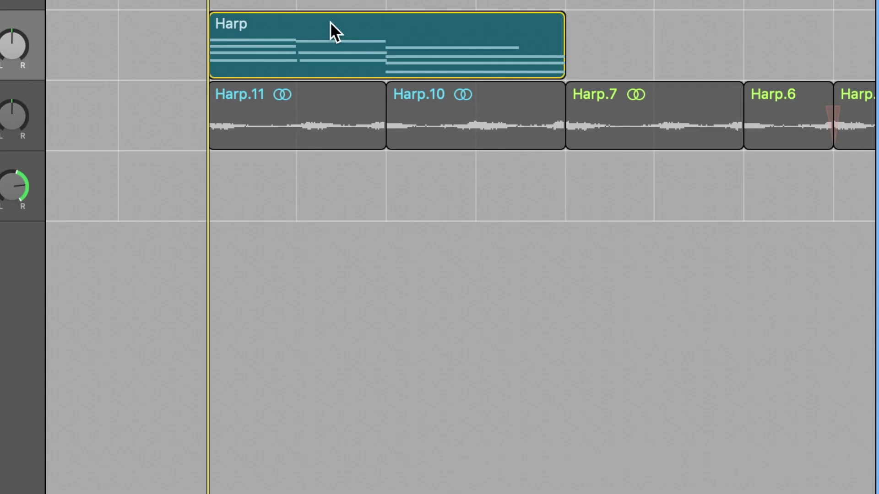
{"action": "left_click", "coordinate": [620, 366]}
{"action": "right_click", "coordinate": [620, 366]}
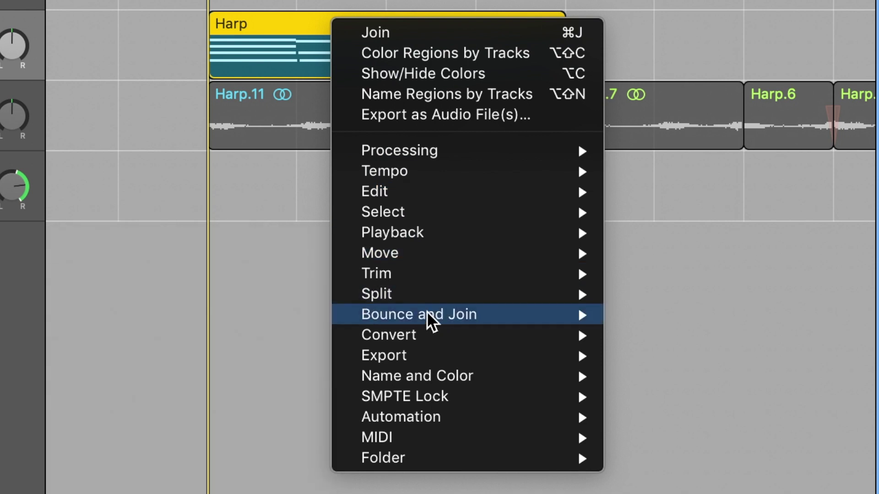
Start a Bounce In Place of the Harp region, then cancel it.
{"action": "mouse_move", "coordinate": [430, 320]}
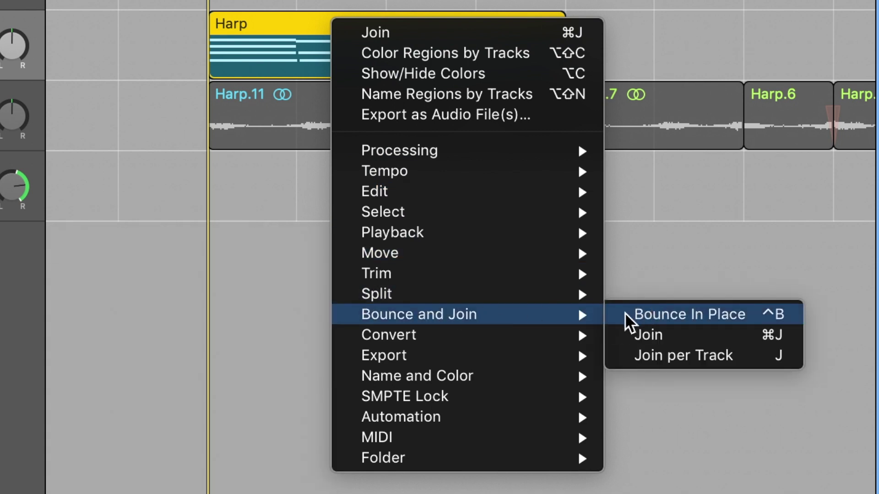
{"action": "left_click", "coordinate": [626, 315]}
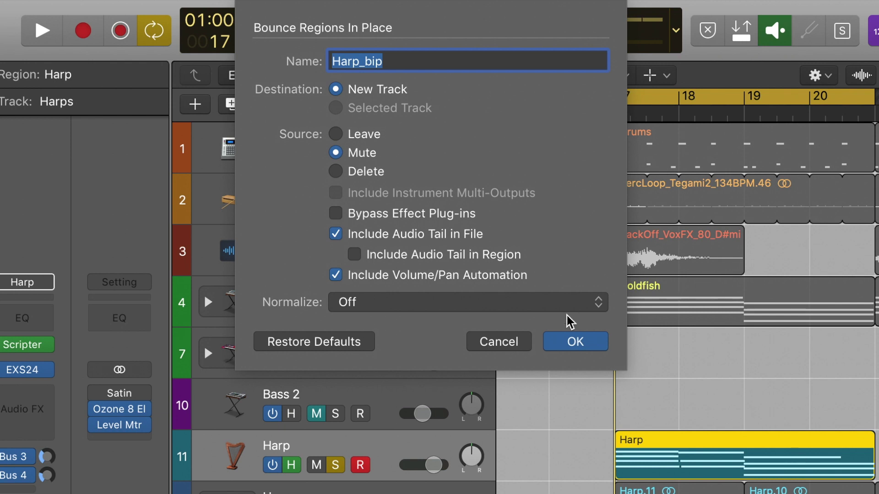
{"action": "left_click", "coordinate": [512, 343]}
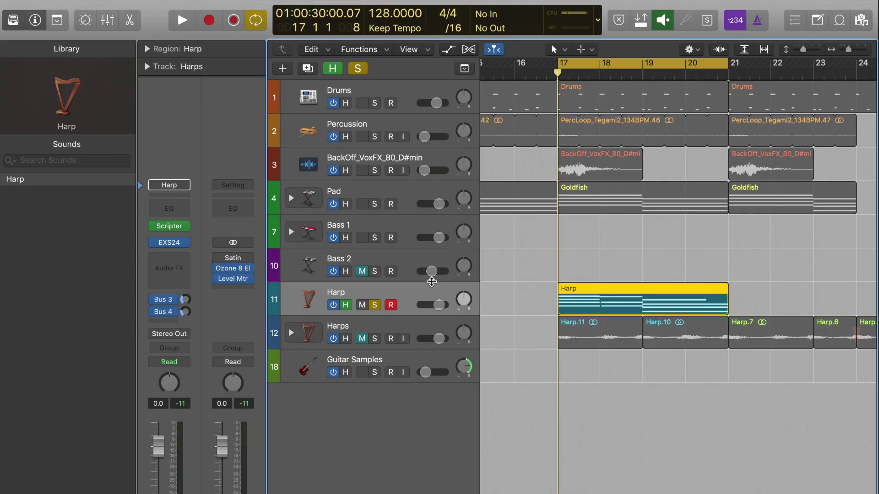
Unsolo and mute the Harp MIDI track, hide it again, and close the Library and inspector.
{"action": "left_click", "coordinate": [374, 305]}
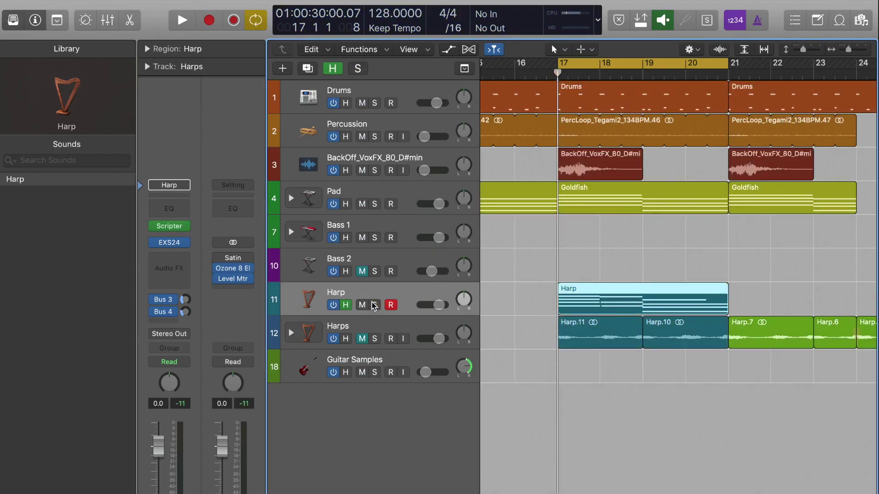
{"action": "left_click", "coordinate": [362, 305]}
{"action": "key", "text": "ctrl+h"}
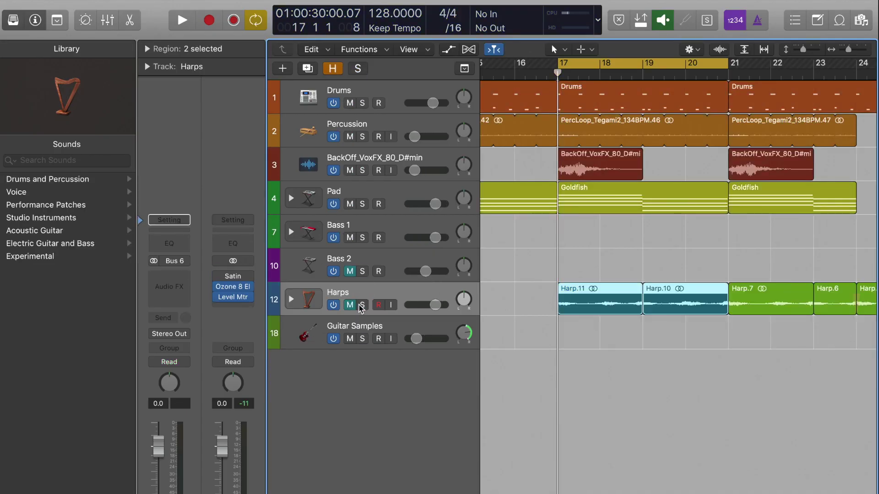
{"action": "key", "text": "y"}
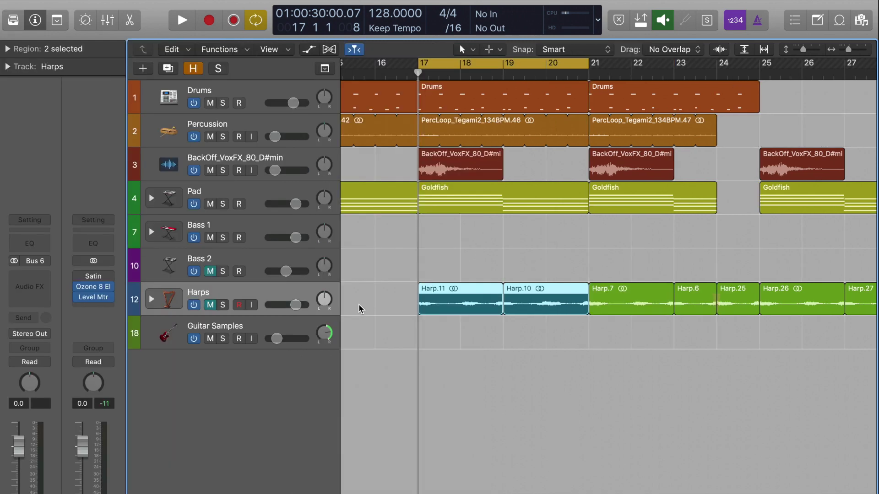
{"action": "key", "text": "i"}
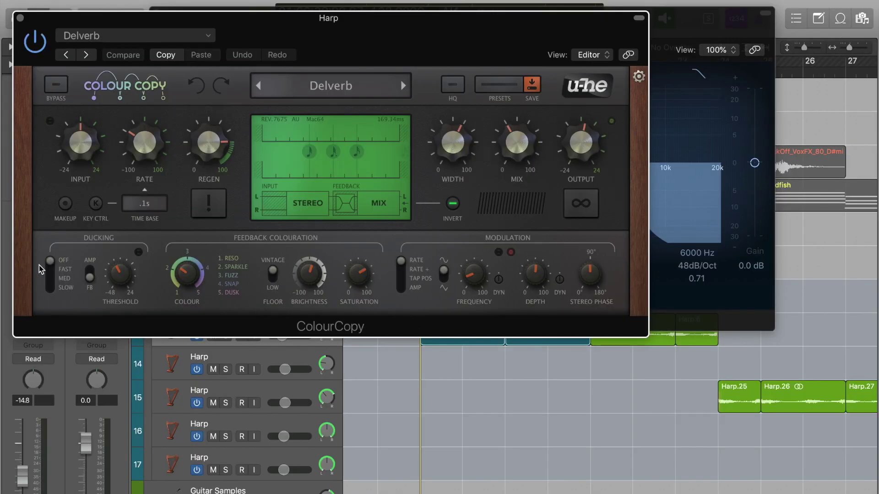
Close the ColourCopy delay and Channel EQ windows, then stop playback.
{"action": "left_click_drag", "start_coordinate": [323, 33], "coordinate": [497, 51]}
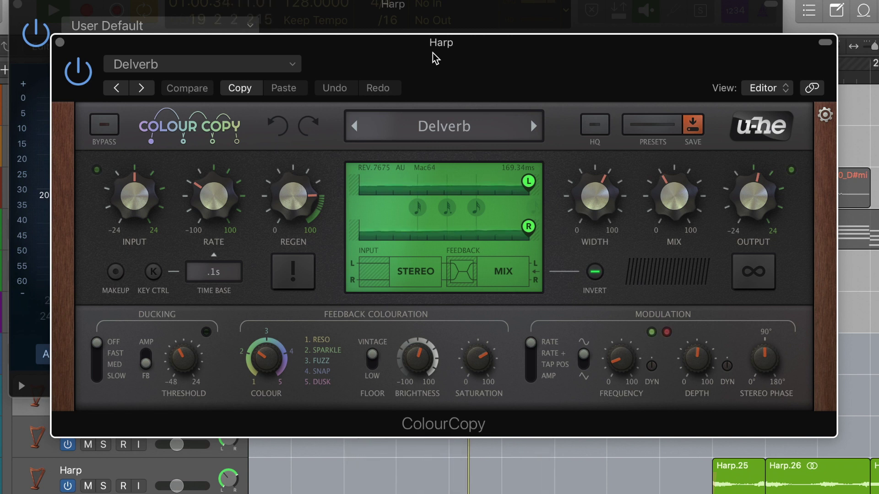
{"action": "left_click", "coordinate": [59, 42]}
{"action": "left_click", "coordinate": [18, 3]}
{"action": "key", "text": "space"}
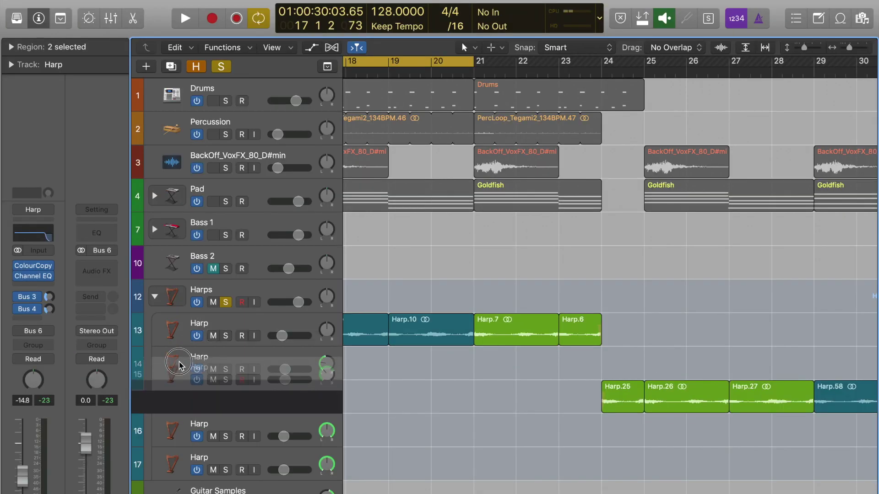
Move a Harp track lower in the Harps stack, zoom out, and play from bar 25 with HalfTime open.
{"action": "left_click_drag", "start_coordinate": [179, 359], "coordinate": [180, 403]}
{"action": "key", "text": "super+Left"}
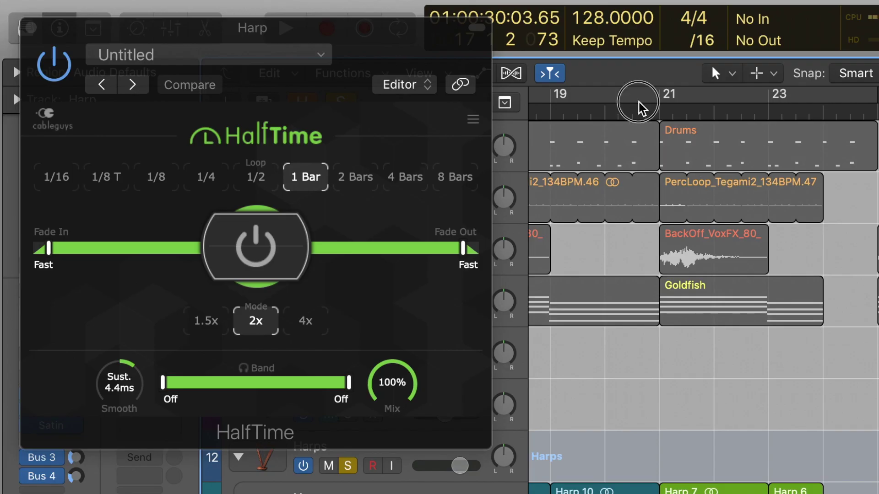
{"action": "left_click_drag", "start_coordinate": [241, 35], "coordinate": [266, 50]}
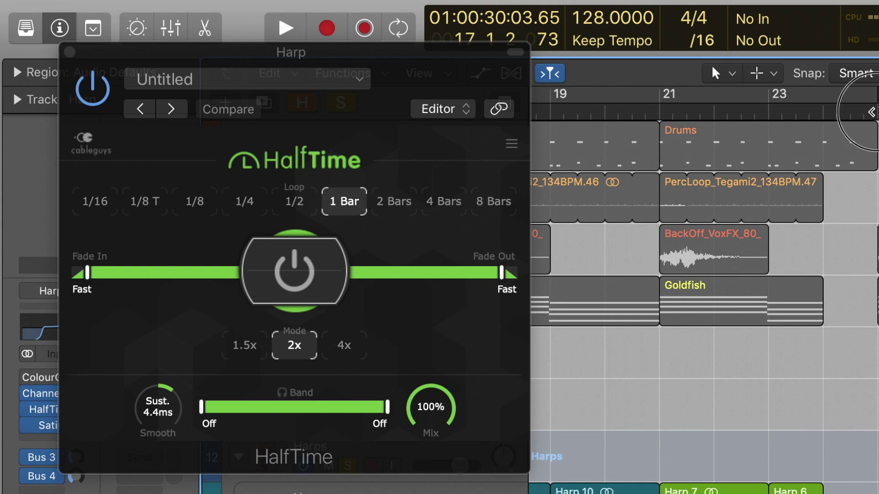
{"action": "key", "text": "space"}
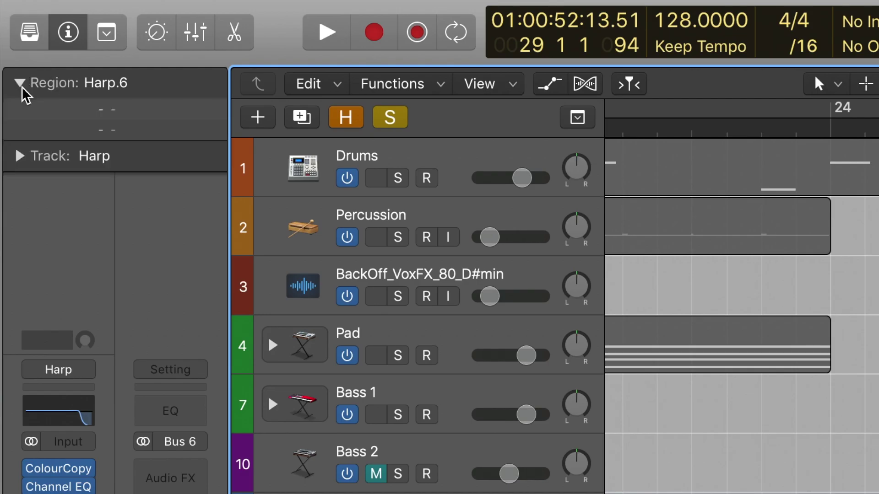
Set the Harp.6 region's fade-out type to Slow Down and draw the fade at its end.
{"action": "left_click", "coordinate": [19, 83]}
{"action": "left_click", "coordinate": [65, 341]}
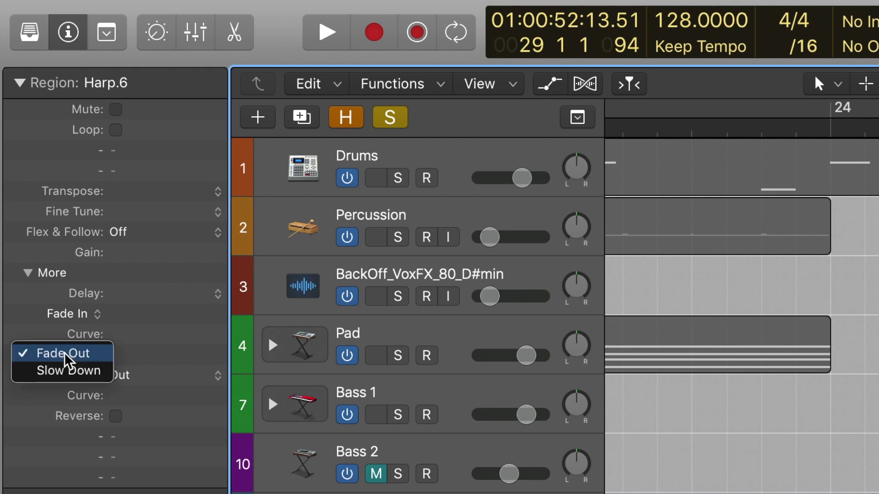
{"action": "left_click", "coordinate": [69, 369]}
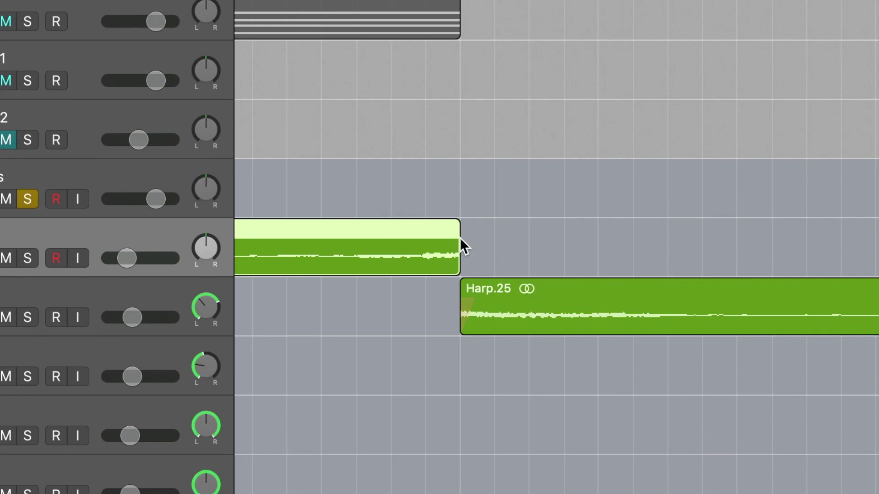
{"action": "left_click_drag", "start_coordinate": [455, 235], "coordinate": [422, 243]}
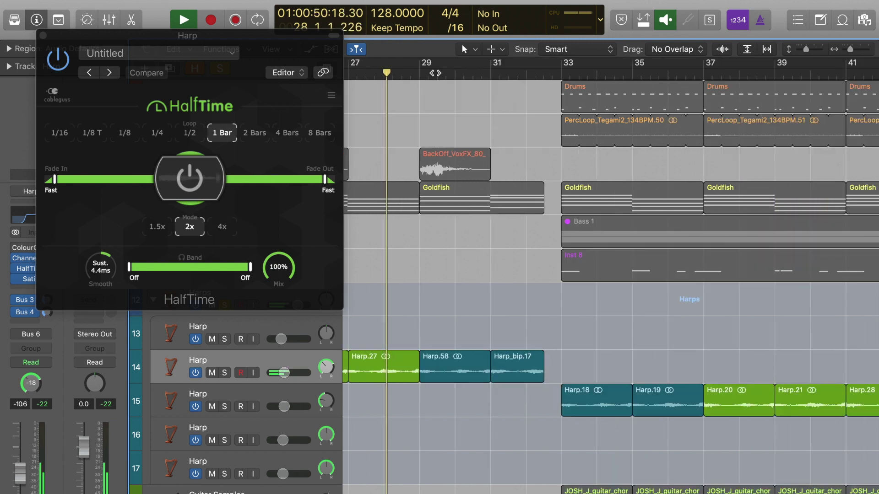
{"action": "key", "text": "super+Left"}
Close HalfTime and the inspector, clear all solos, and set a cycle range from bar 17 to 25.
{"action": "key", "text": "v"}
{"action": "key", "text": "i"}
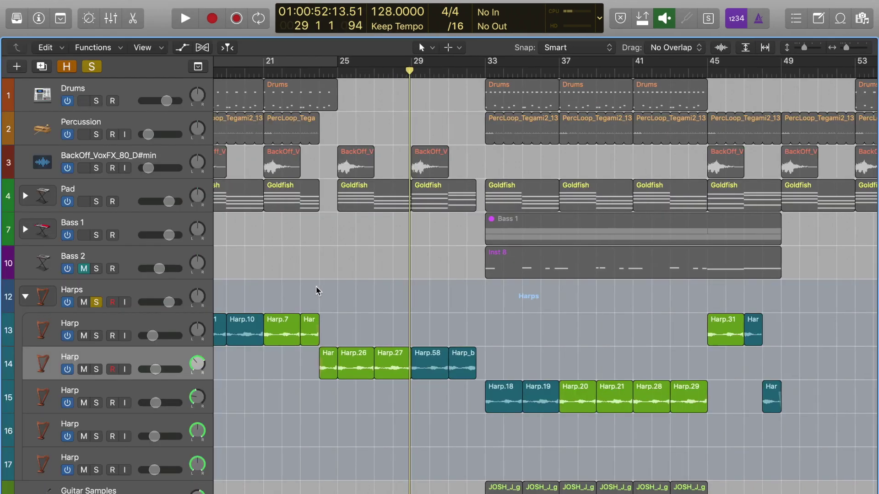
{"action": "scroll", "coordinate": [318, 291], "scroll_direction": "left", "scroll_amount": 3}
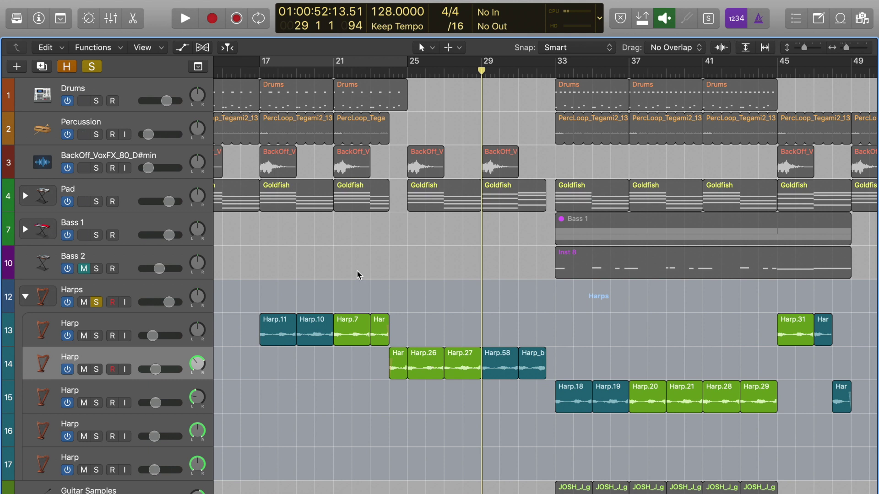
{"action": "left_click", "coordinate": [91, 66]}
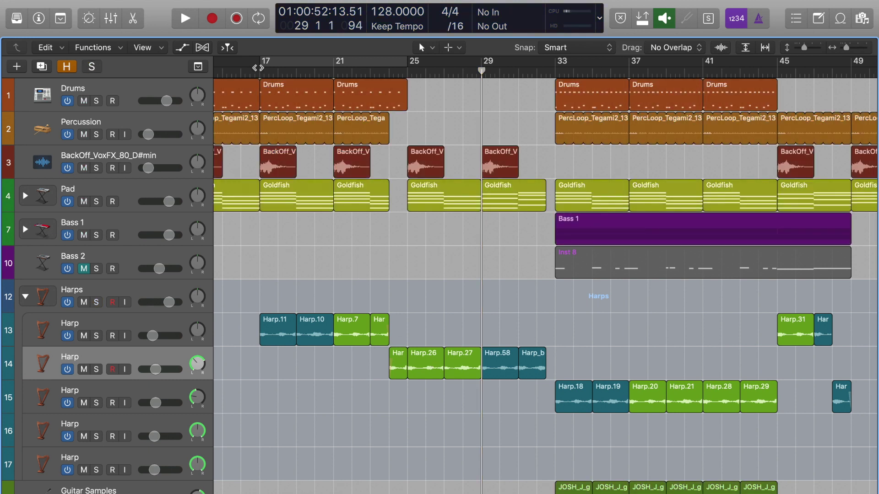
{"action": "left_click_drag", "start_coordinate": [261, 62], "coordinate": [406, 64]}
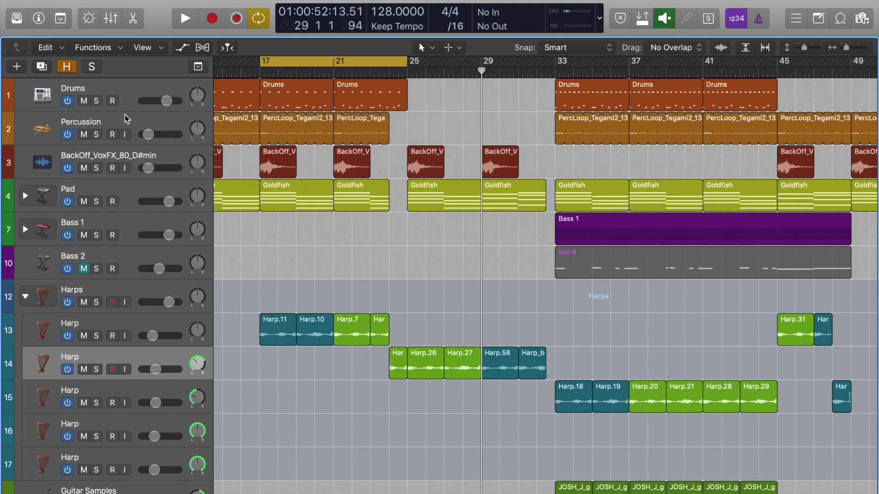
Solo the Drums track and the Harps stack.
{"action": "left_click", "coordinate": [96, 102]}
{"action": "double_click", "coordinate": [99, 333]}
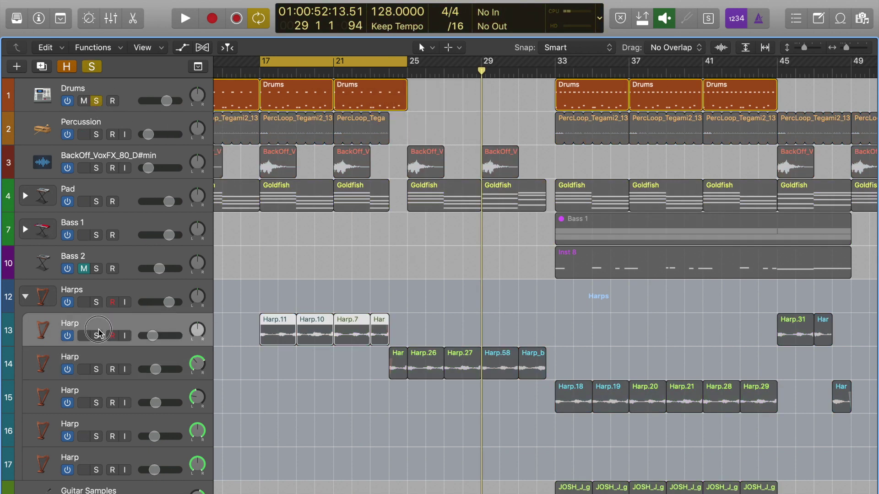
{"action": "key", "text": "Return"}
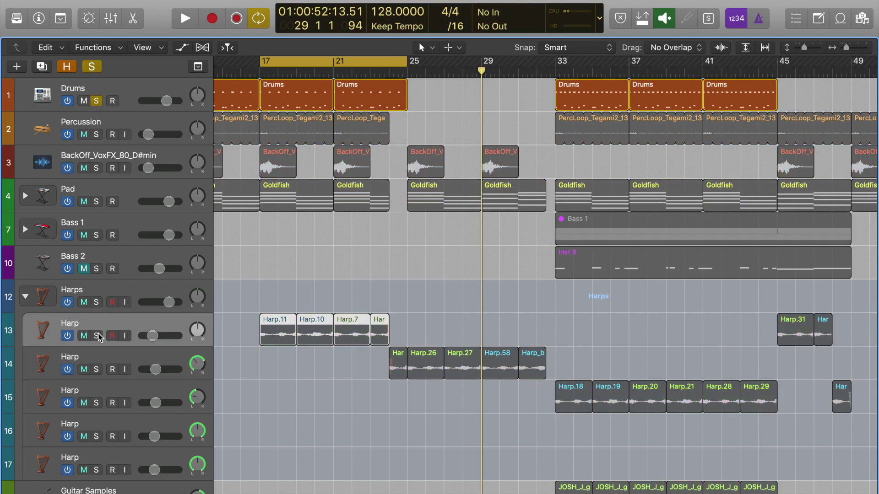
{"action": "left_click", "coordinate": [96, 302]}
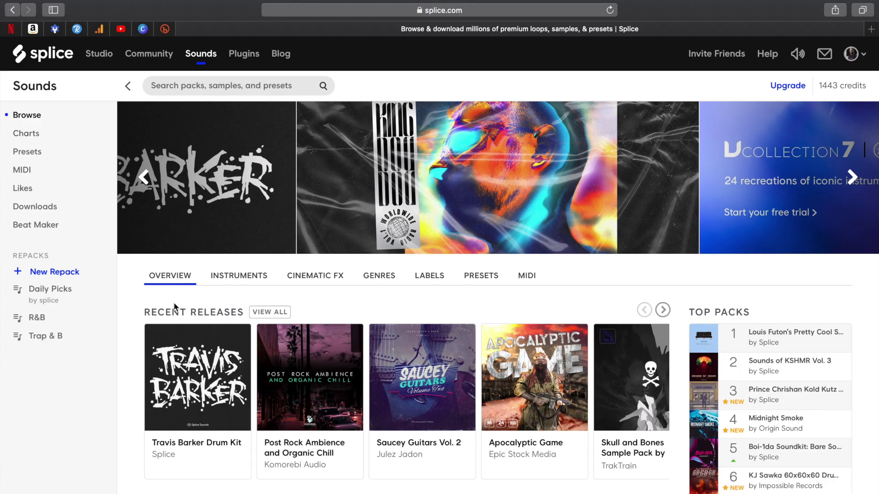
Browse Splice sounds by instrument and look through the kick drum samples.
{"action": "left_click", "coordinate": [230, 285]}
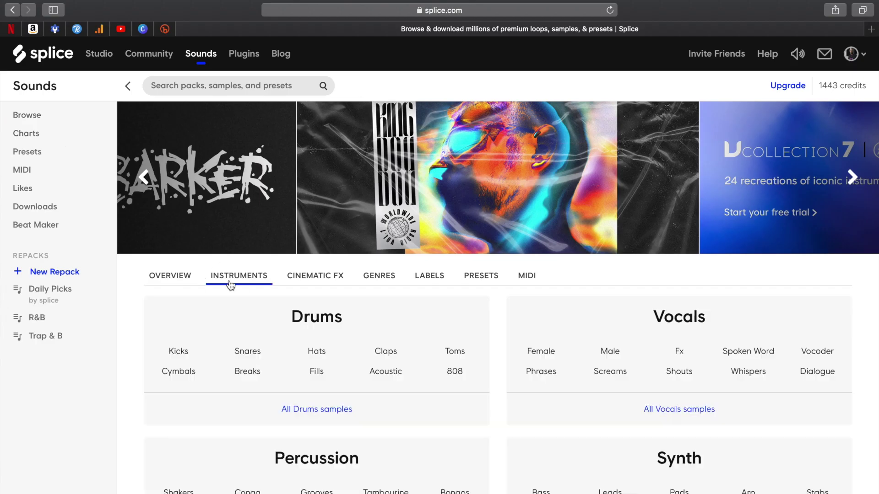
{"action": "scroll", "coordinate": [230, 285], "scroll_direction": "down", "scroll_amount": 3}
{"action": "left_click", "coordinate": [180, 270]}
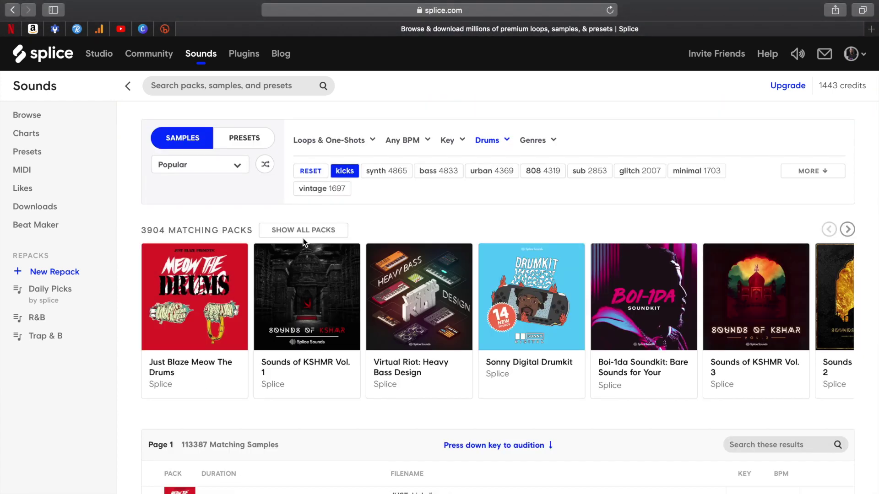
{"action": "scroll", "coordinate": [354, 205], "scroll_direction": "down", "scroll_amount": 2}
{"action": "scroll", "coordinate": [353, 208], "scroll_direction": "down", "scroll_amount": 1}
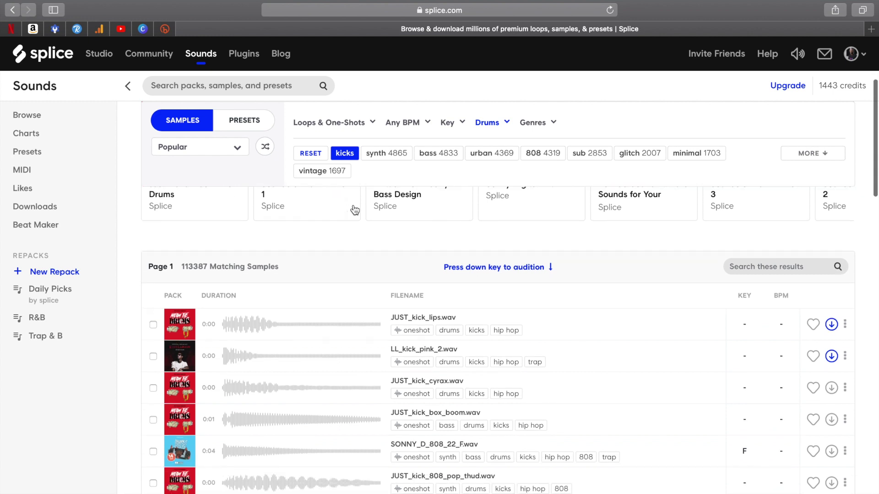
{"action": "scroll", "coordinate": [354, 207], "scroll_direction": "down", "scroll_amount": 1}
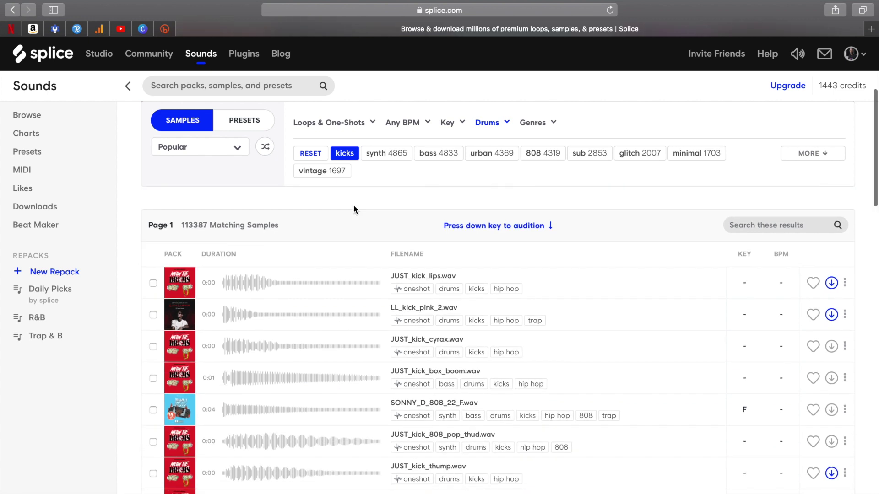
Return to the instrument categories and scroll down through to Guitar, Bass and FX.
{"action": "key", "text": "super+bracketleft"}
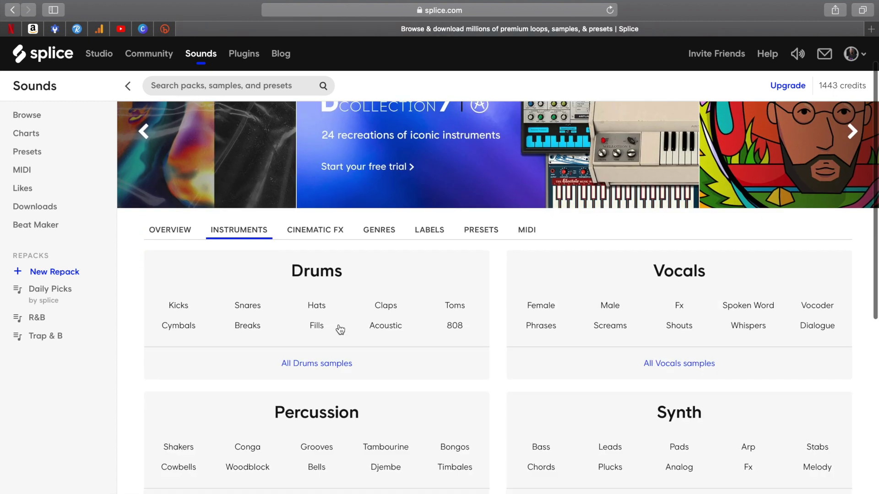
{"action": "scroll", "coordinate": [339, 330], "scroll_direction": "down", "scroll_amount": 3}
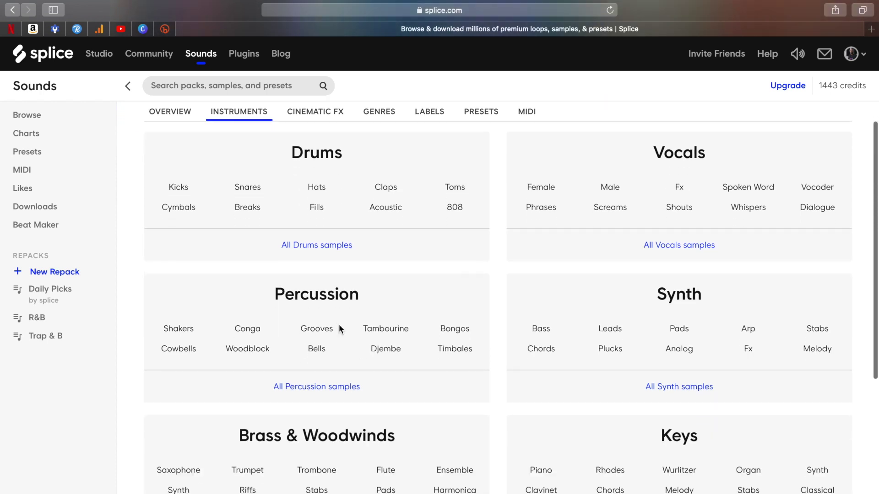
{"action": "scroll", "coordinate": [339, 330], "scroll_direction": "down", "scroll_amount": 4}
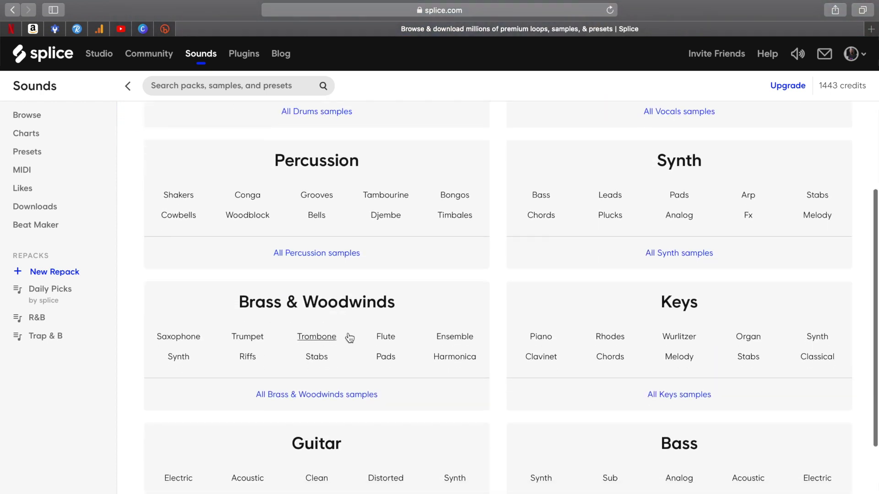
{"action": "scroll", "coordinate": [350, 338], "scroll_direction": "down", "scroll_amount": 2}
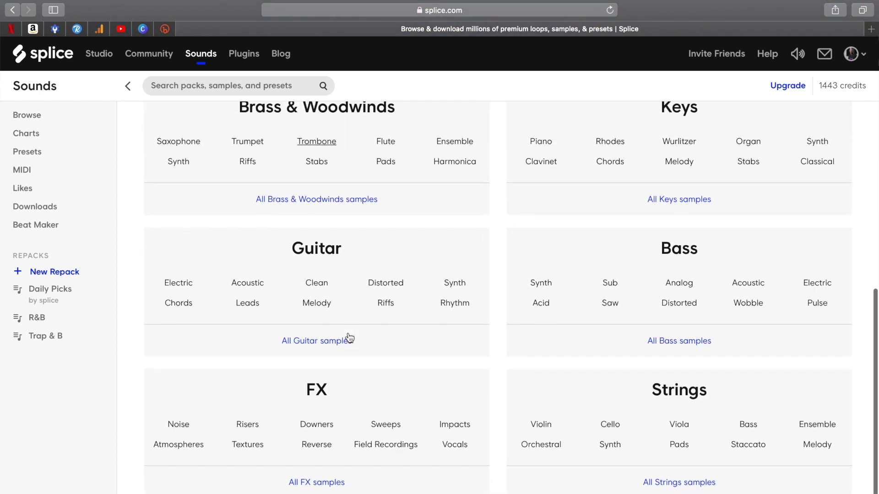
{"action": "scroll", "coordinate": [350, 338], "scroll_direction": "up", "scroll_amount": 3}
{"action": "scroll", "coordinate": [350, 338], "scroll_direction": "up", "scroll_amount": 6}
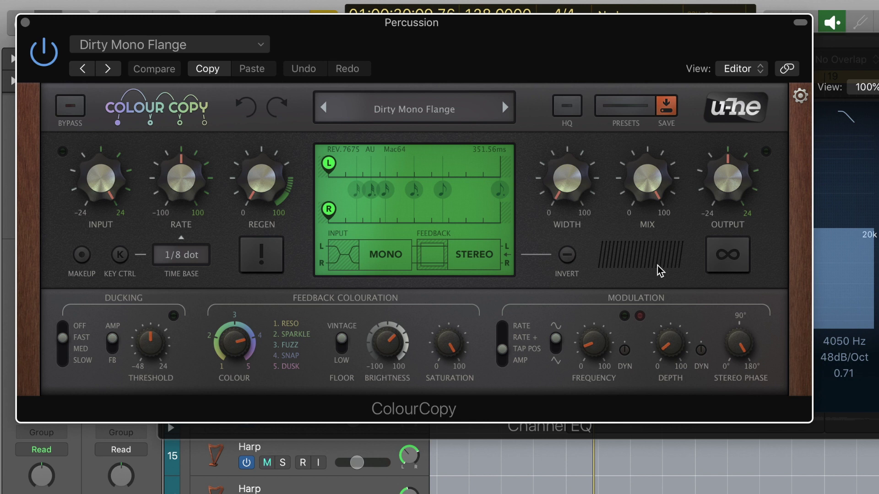
Play the Percussion track through the Dirty Mono Flange ColourCopy, then close its window.
{"action": "key", "text": "space"}
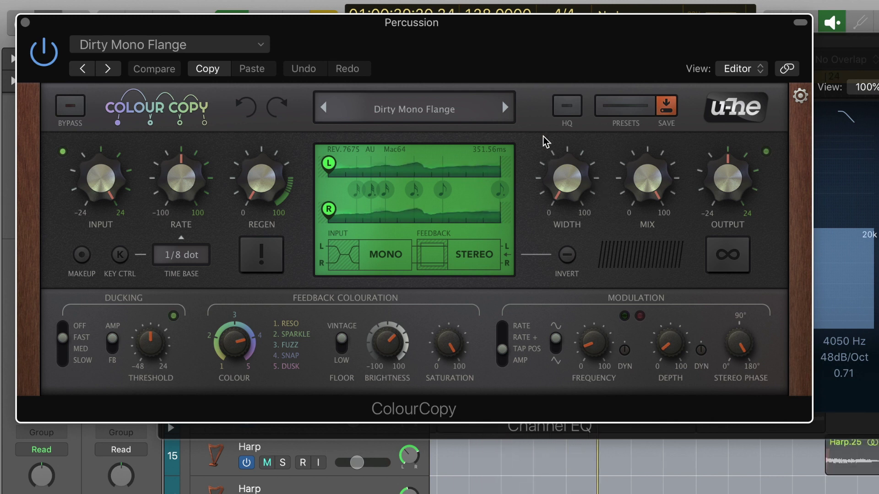
{"action": "key", "text": "super+w"}
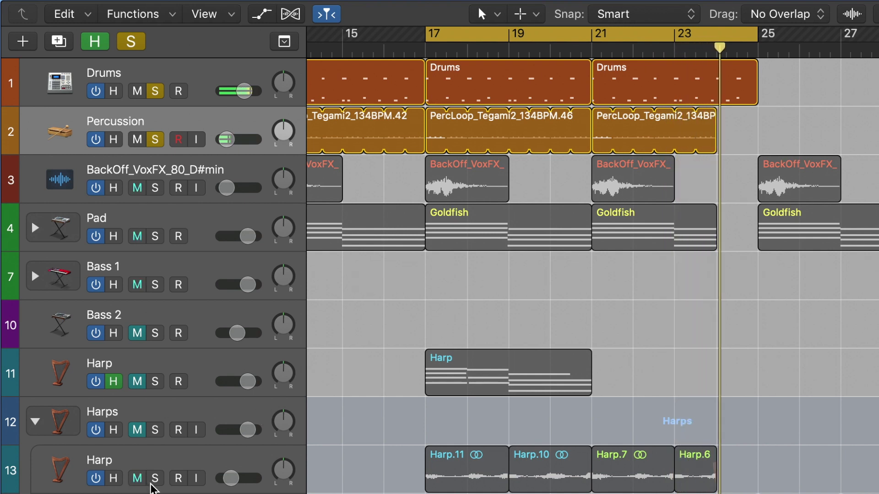
Add the Harp track to the soloed tracks and scroll the arrangement right during playback.
{"action": "left_click", "coordinate": [155, 480]}
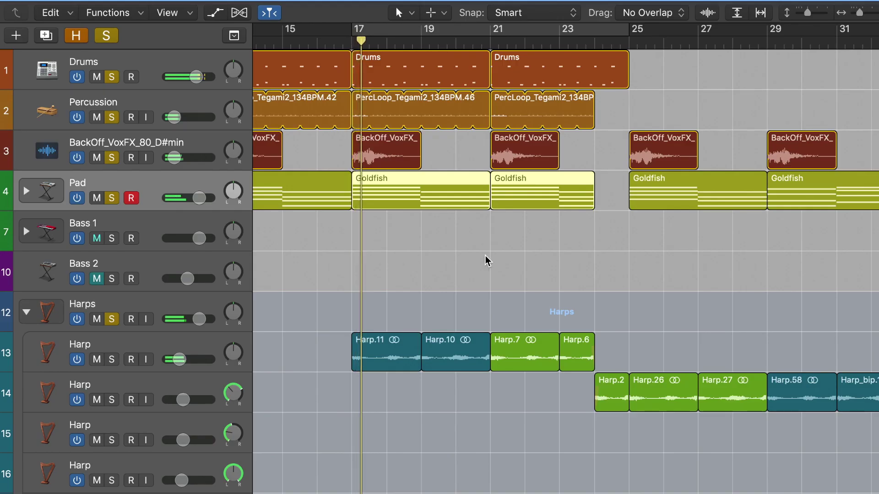
{"action": "scroll", "coordinate": [486, 260], "scroll_direction": "right", "scroll_amount": 2}
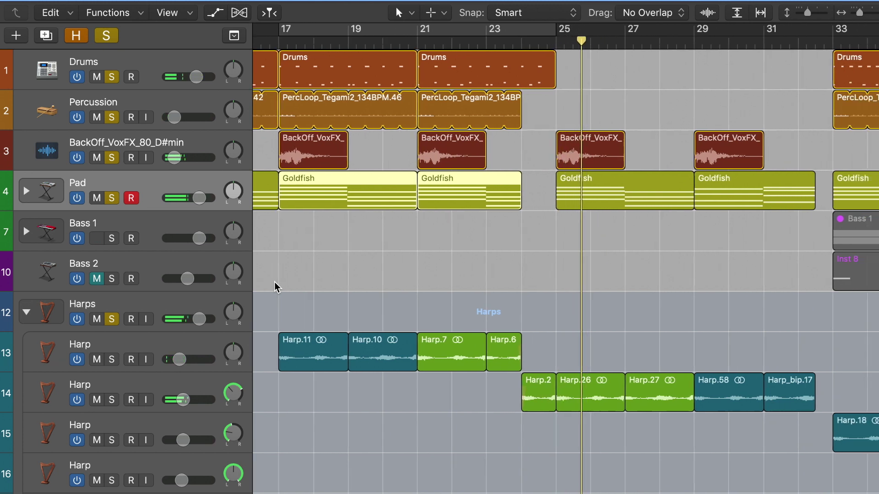
Set a cycle range starting at bar 33 in the ruler and make Bass 1 the record-enabled track.
{"action": "scroll", "coordinate": [451, 287], "scroll_direction": "right", "scroll_amount": 10}
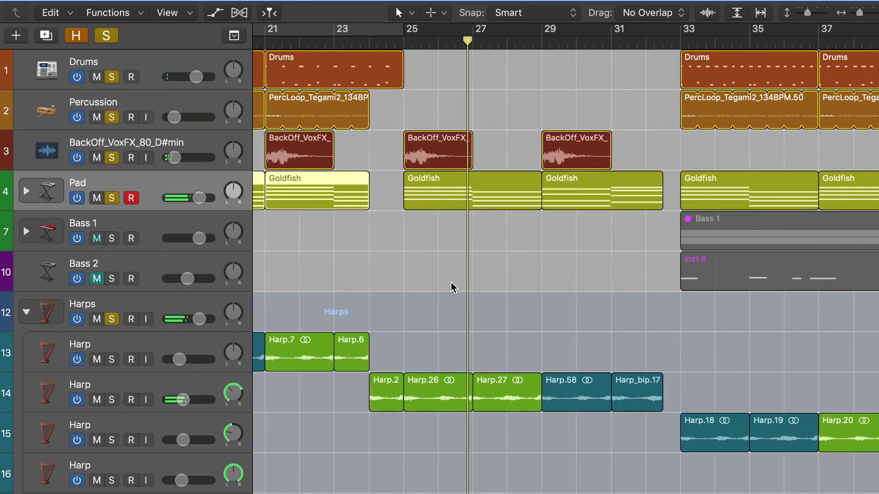
{"action": "scroll", "coordinate": [451, 287], "scroll_direction": "right", "scroll_amount": 10}
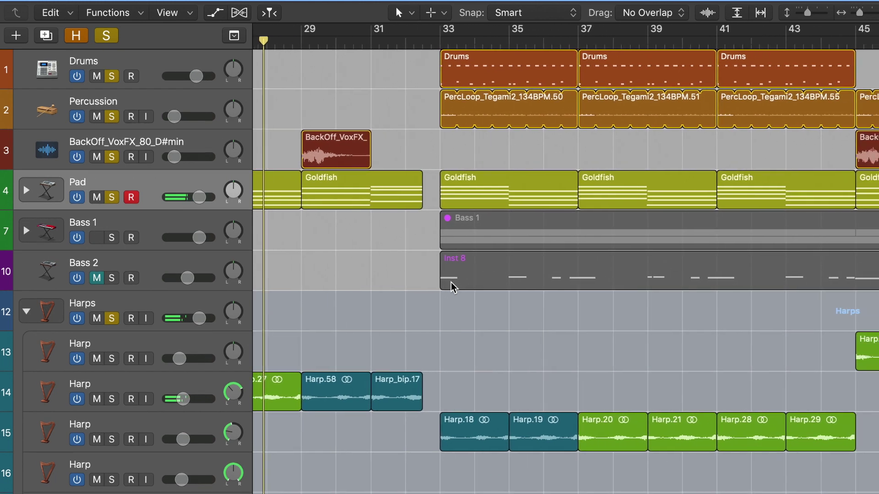
{"action": "scroll", "coordinate": [451, 287], "scroll_direction": "up", "scroll_amount": 1}
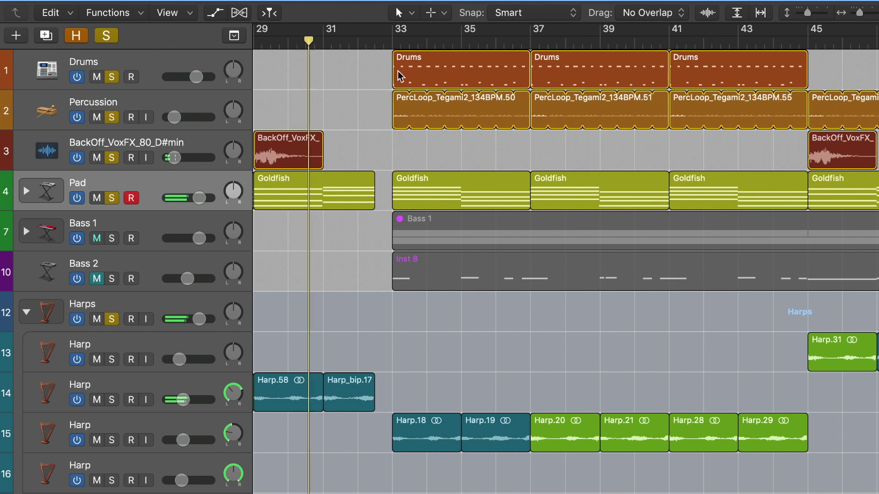
{"action": "left_click_drag", "start_coordinate": [397, 29], "coordinate": [810, 43]}
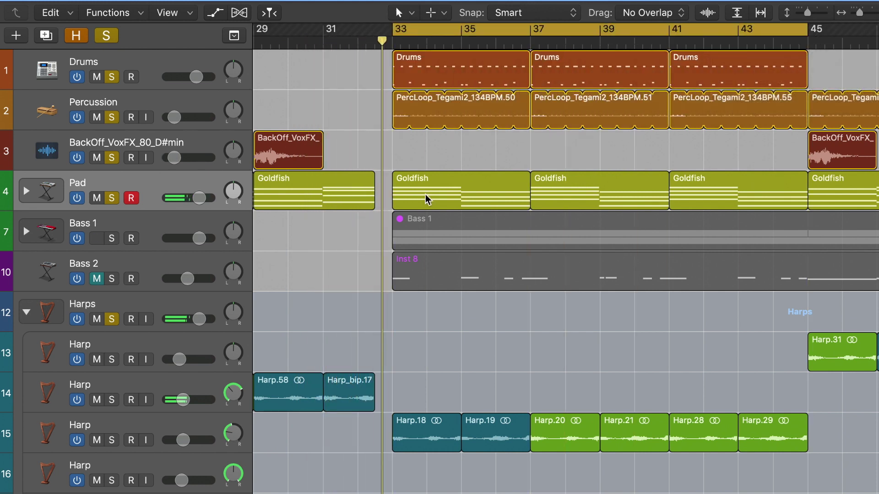
{"action": "left_click", "coordinate": [335, 249]}
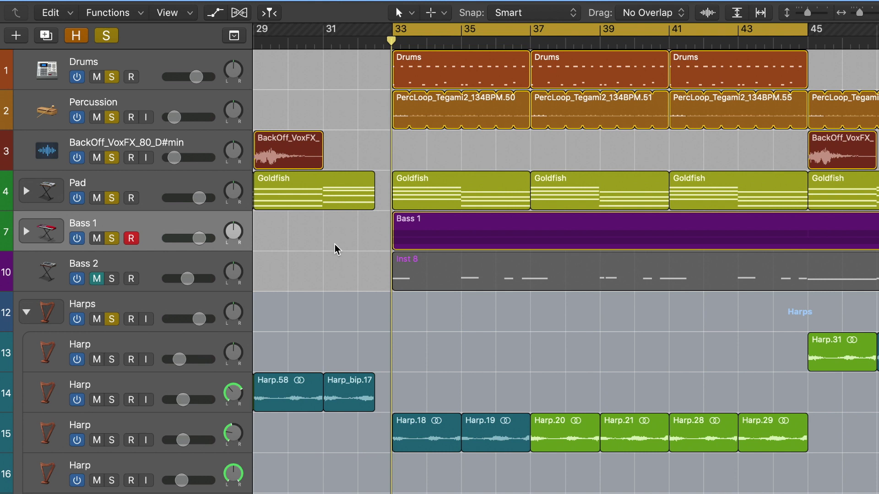
Play the looped section and mute the Bass 2 track so only Bass 1 plays.
{"action": "key", "text": "space"}
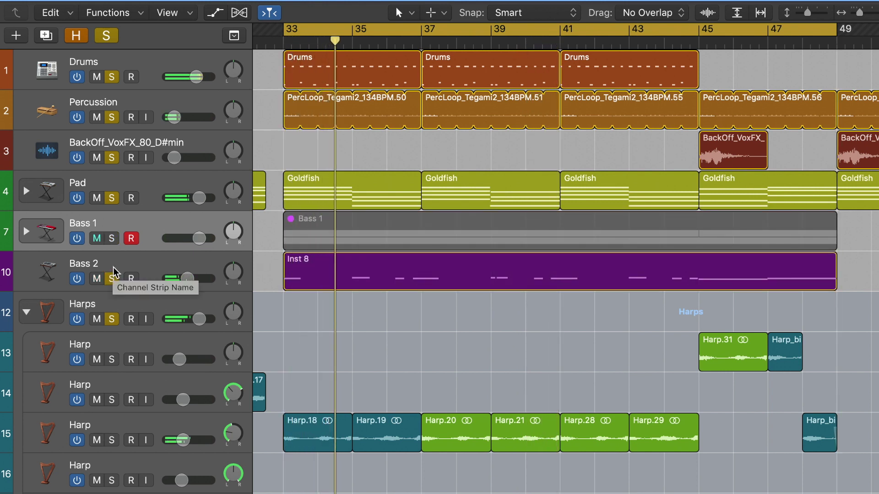
{"action": "left_click", "coordinate": [114, 259]}
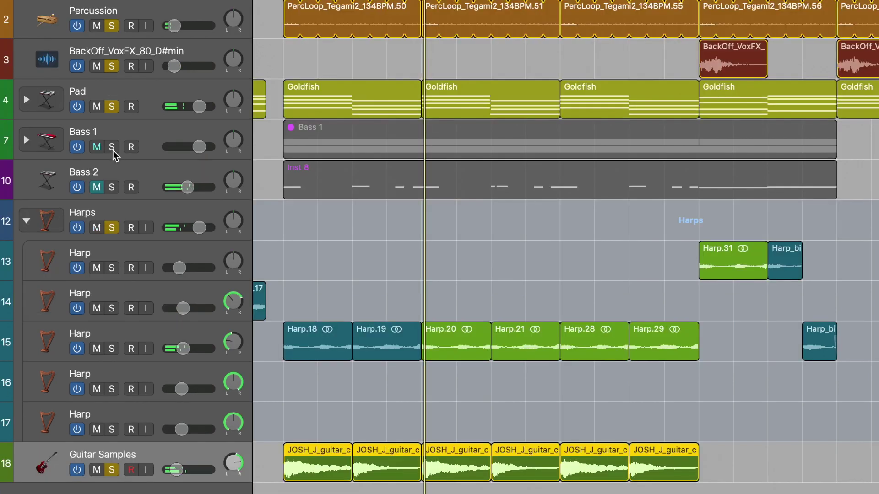
{"action": "left_click", "coordinate": [113, 150]}
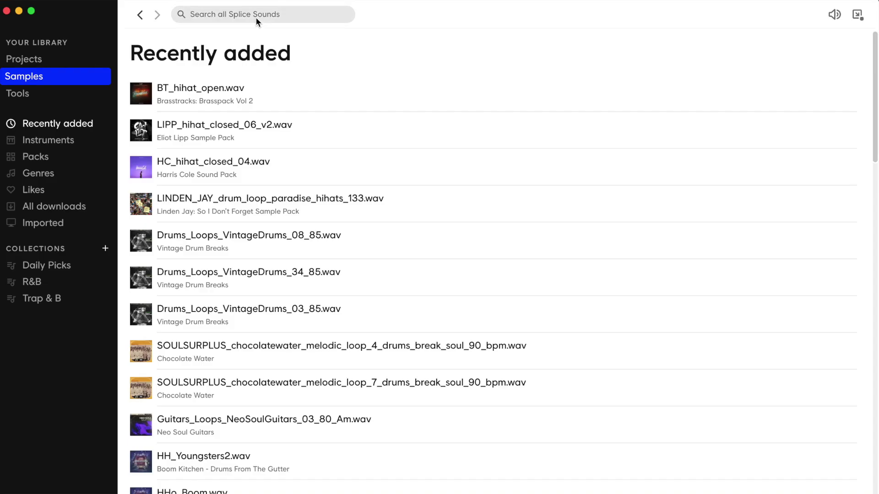
{"action": "left_click", "coordinate": [256, 18]}
{"action": "type", "text": "guitar chor"}
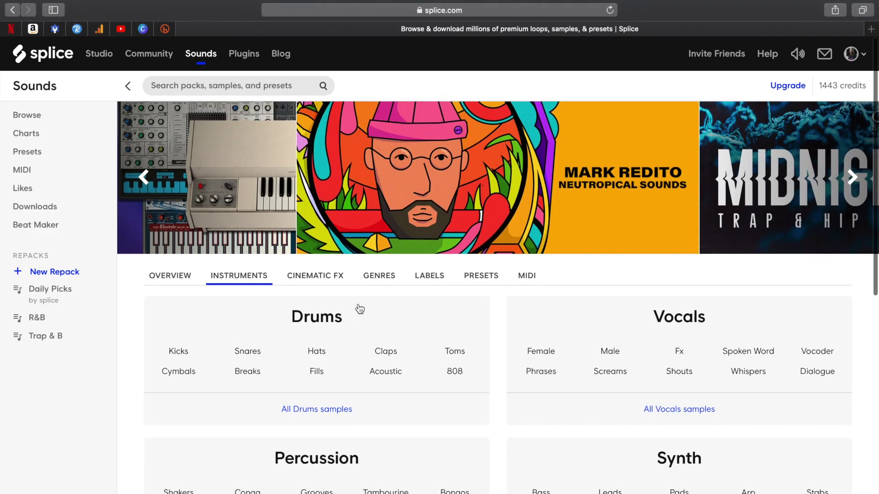
Show Splice's Labels tab and scroll the label cards from 91Vocals down to Zenhiser.
{"action": "left_click", "coordinate": [429, 276]}
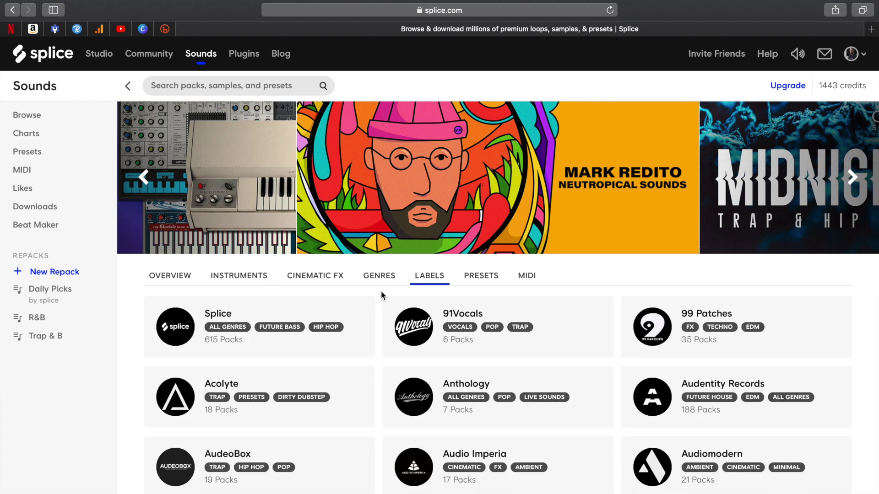
{"action": "scroll", "coordinate": [380, 344], "scroll_direction": "down", "scroll_amount": 5}
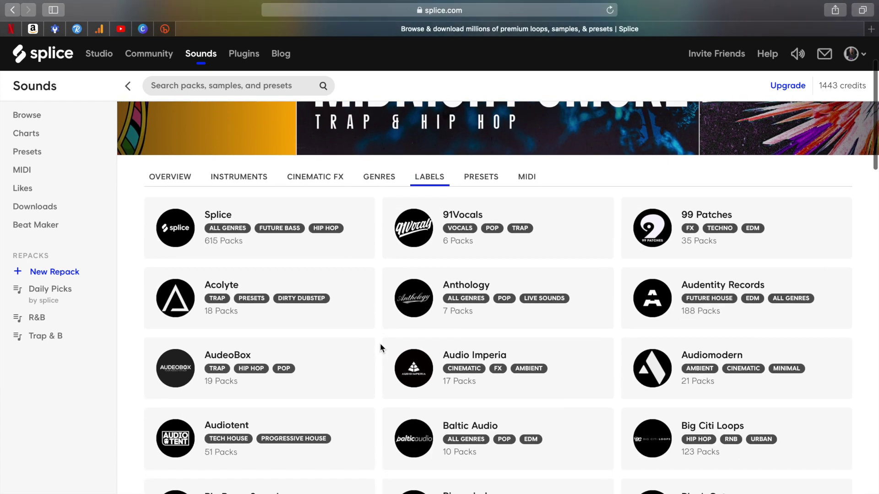
{"action": "scroll", "coordinate": [380, 344], "scroll_direction": "down", "scroll_amount": 7}
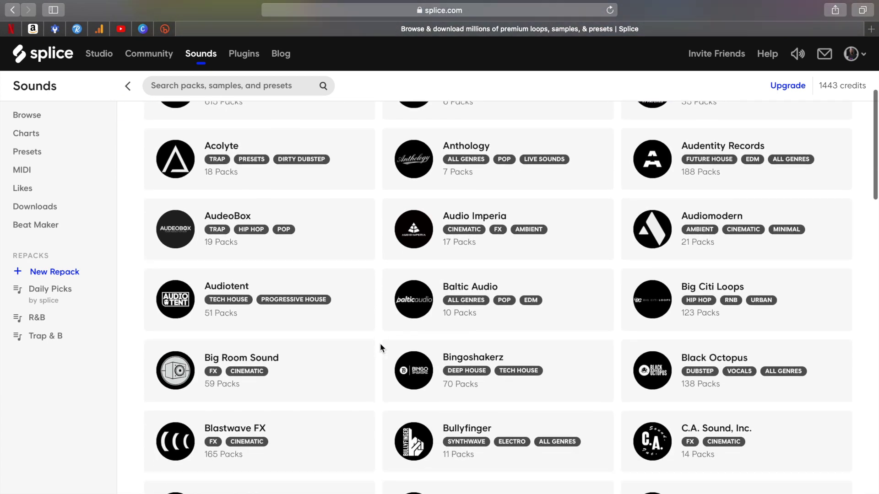
{"action": "scroll", "coordinate": [381, 347], "scroll_direction": "down", "scroll_amount": 11}
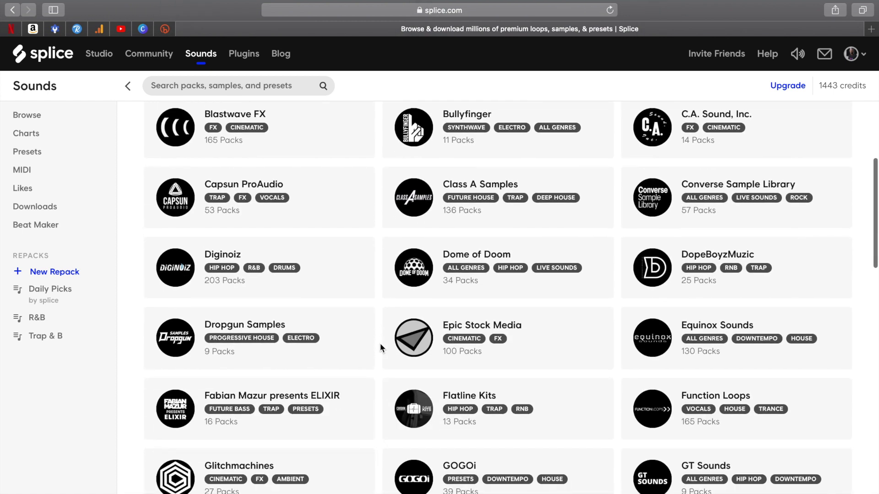
{"action": "scroll", "coordinate": [380, 343], "scroll_direction": "down", "scroll_amount": 12}
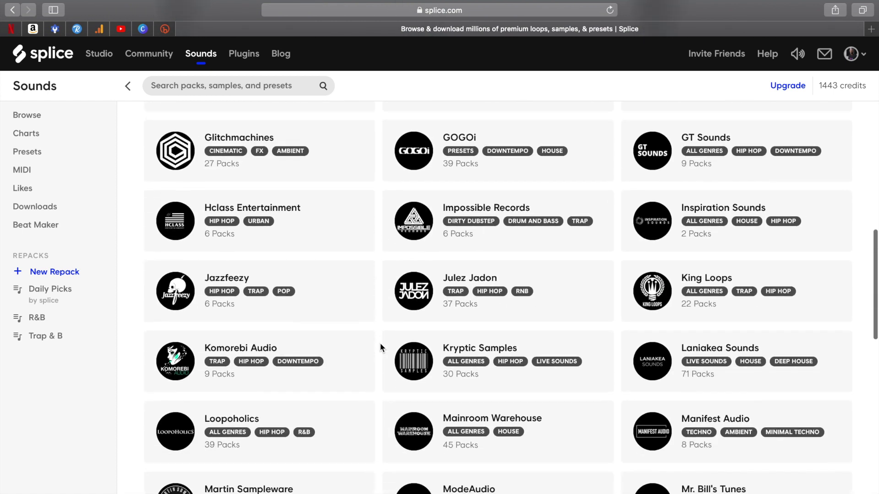
{"action": "scroll", "coordinate": [380, 346], "scroll_direction": "down", "scroll_amount": 12}
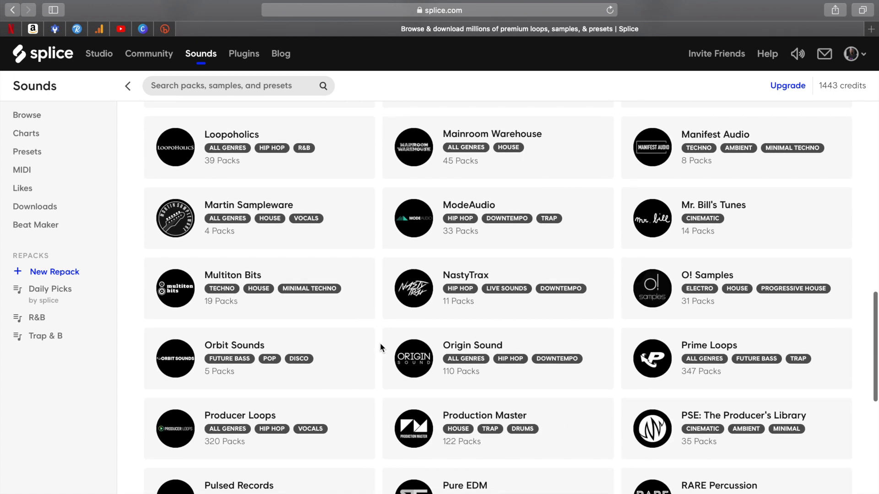
{"action": "scroll", "coordinate": [380, 347], "scroll_direction": "down", "scroll_amount": 13}
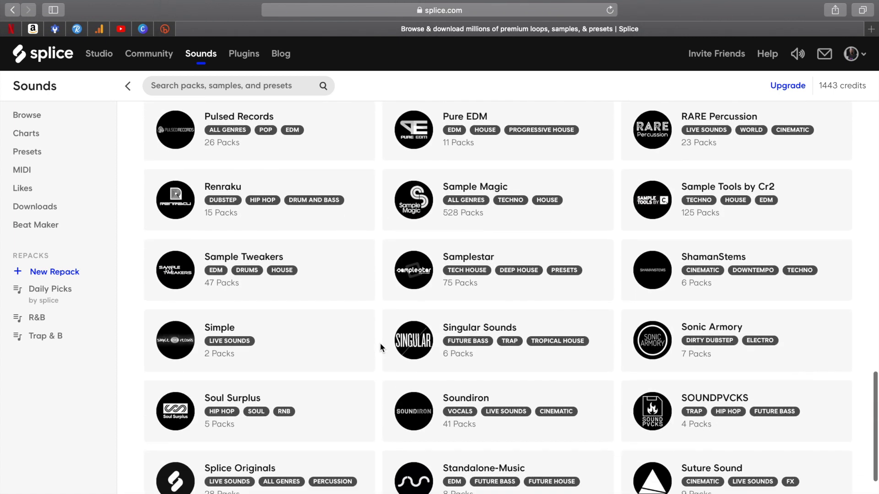
{"action": "scroll", "coordinate": [380, 347], "scroll_direction": "down", "scroll_amount": 8}
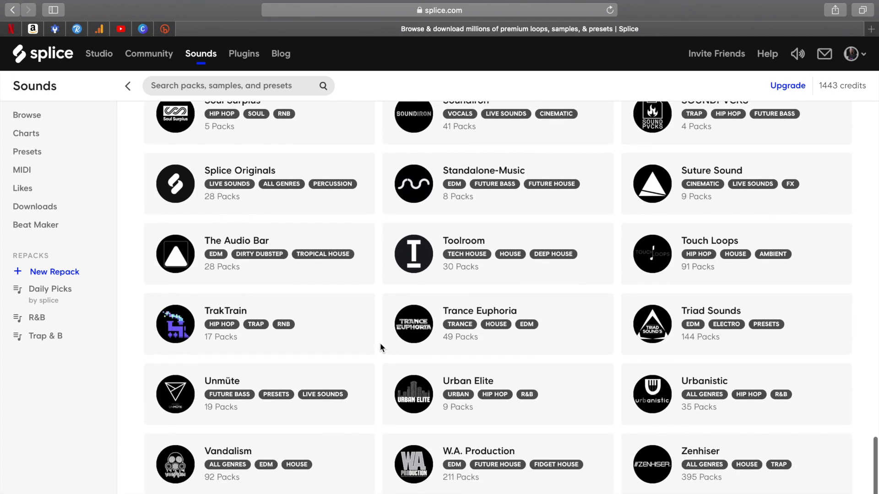